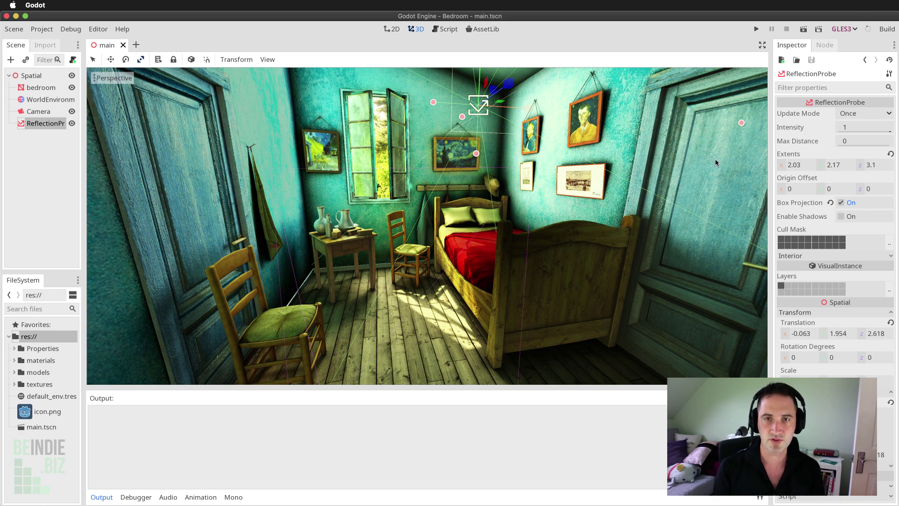
# Build the Bedroom C# solution and dismiss the 'Build error' dialog that follows.
pyautogui.click(886, 30)
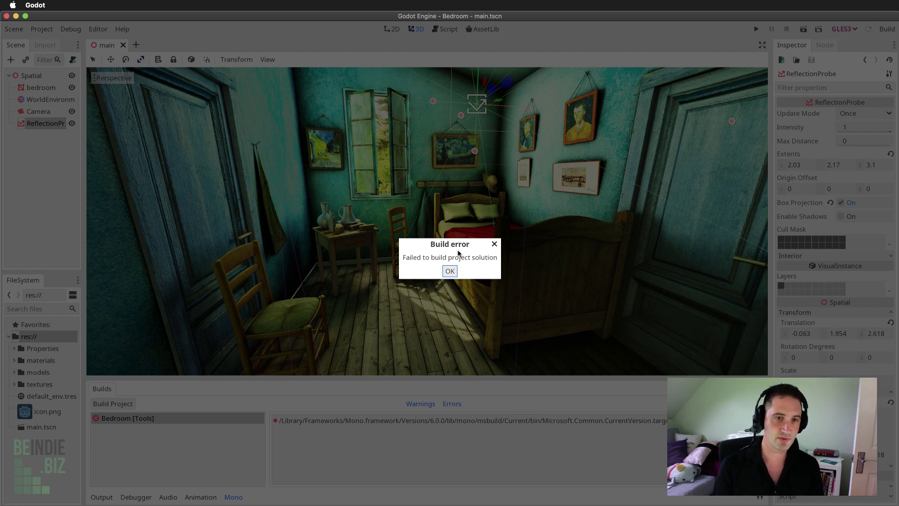
pyautogui.click(450, 271)
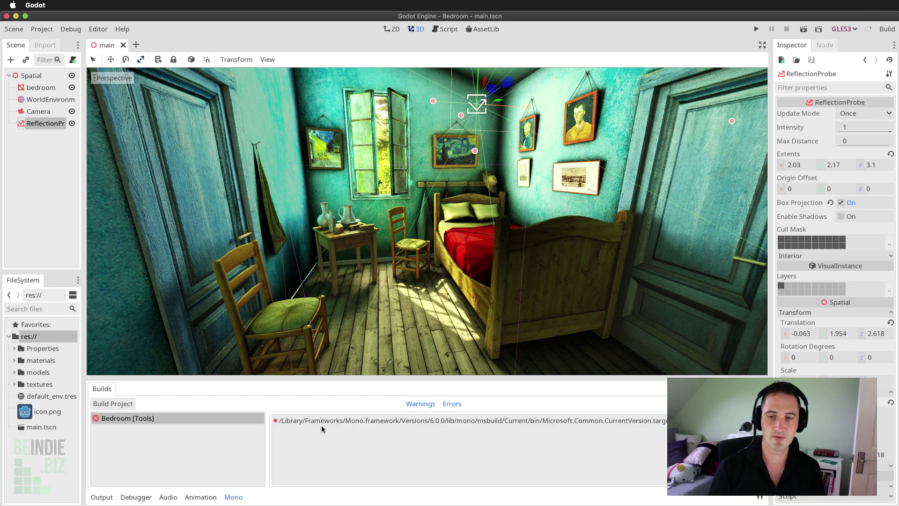
# Widen the Builds output panel and select the MSBuild error line from Microsoft.Common.CurrentVersion.targets.
pyautogui.moveTo(268, 444); pyautogui.dragTo(187, 444)
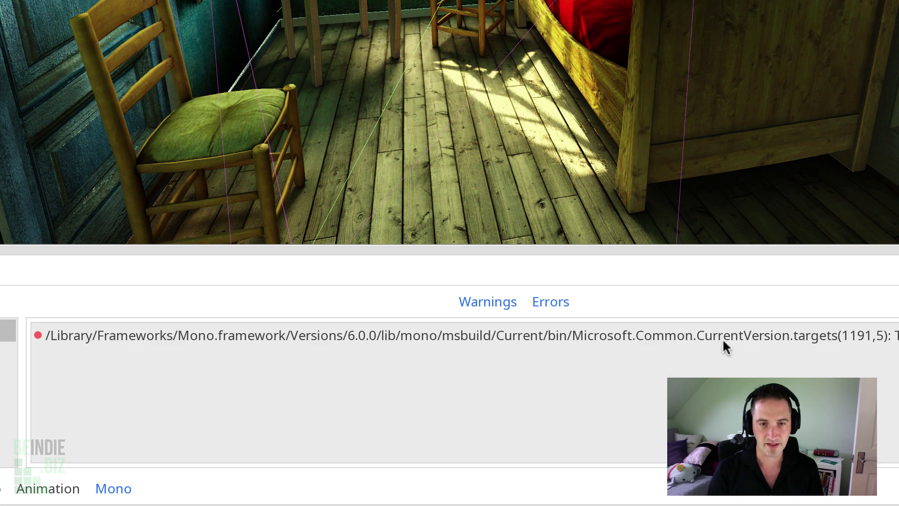
pyautogui.click(777, 337)
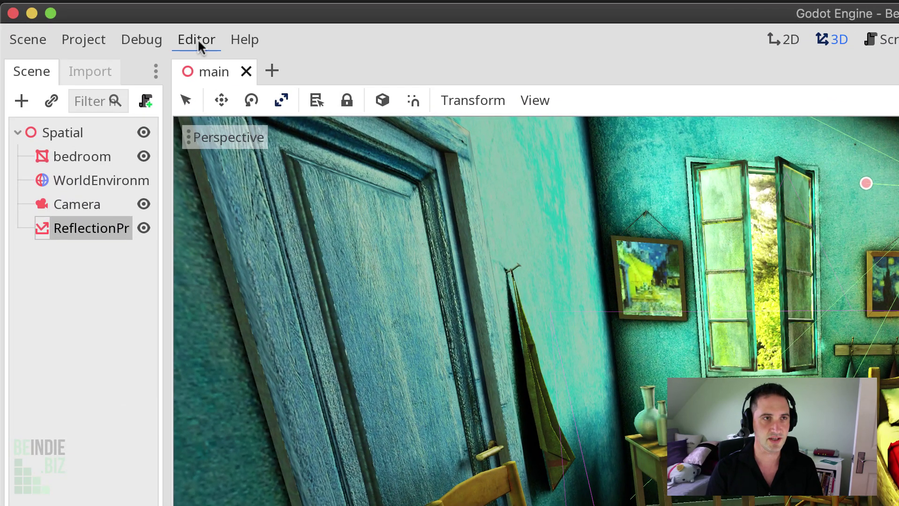
# In Editor Settings under Mono > Builds, keep Build Tool set to MSBuild (Mono).
pyautogui.click(98, 29)
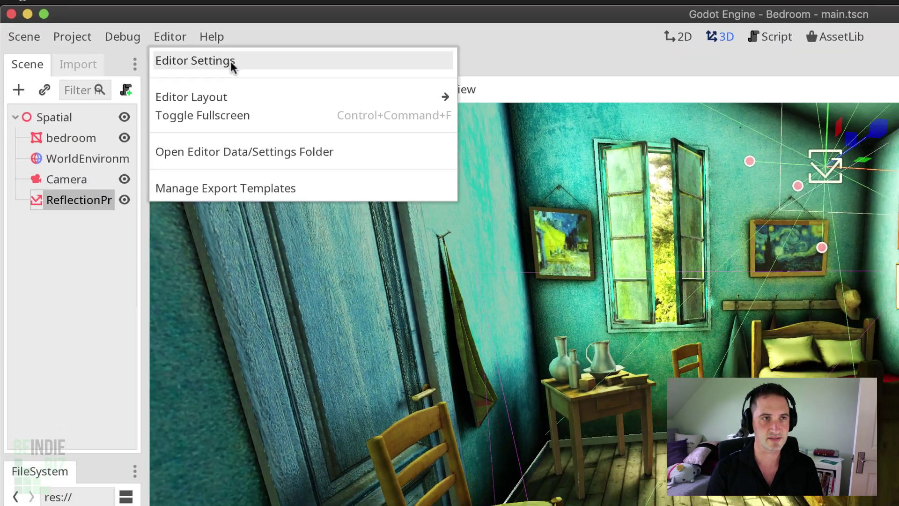
pyautogui.click(262, 68)
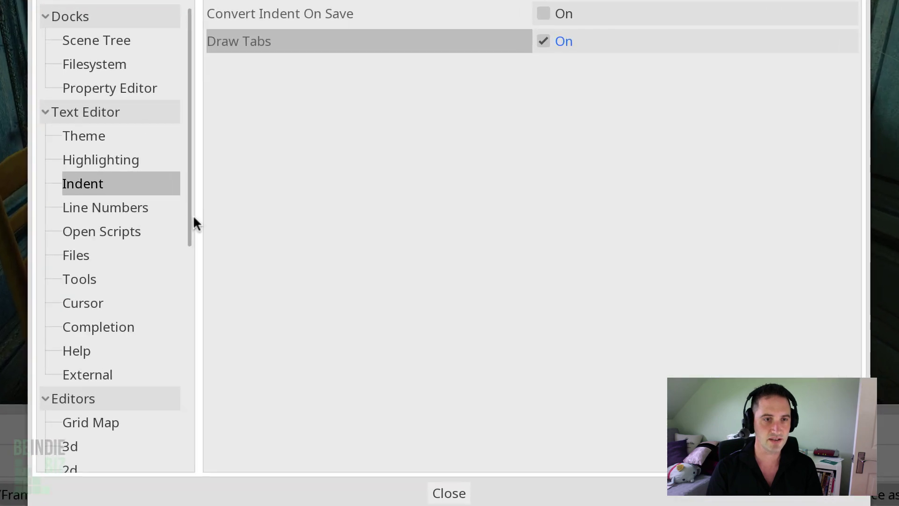
pyautogui.moveTo(190, 249); pyautogui.dragTo(184, 452)
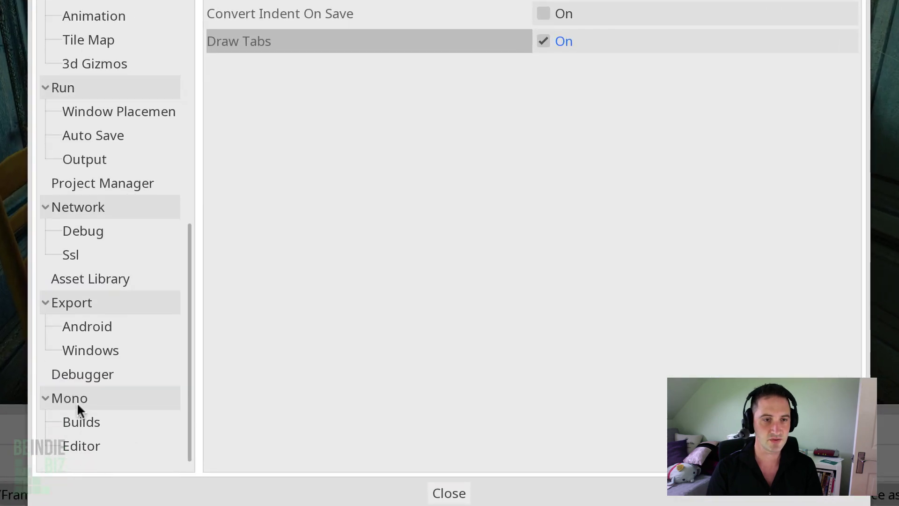
pyautogui.click(74, 422)
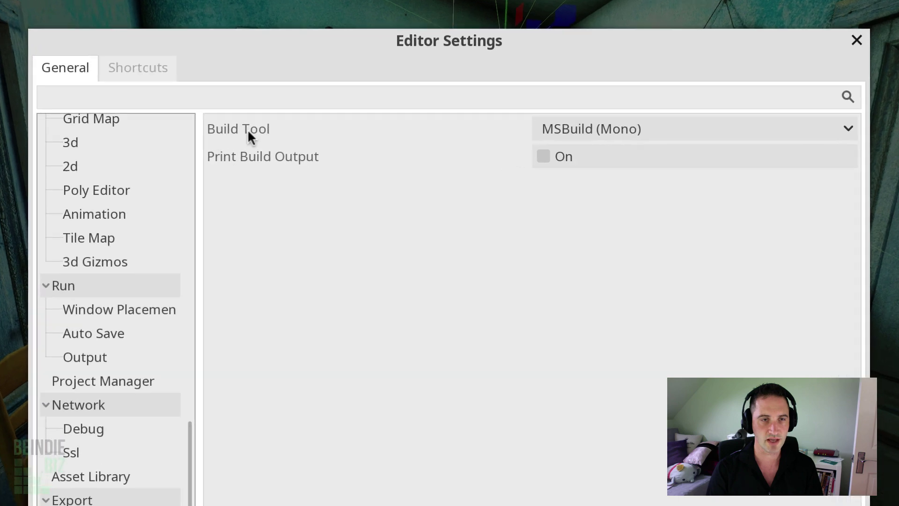
pyautogui.click(628, 131)
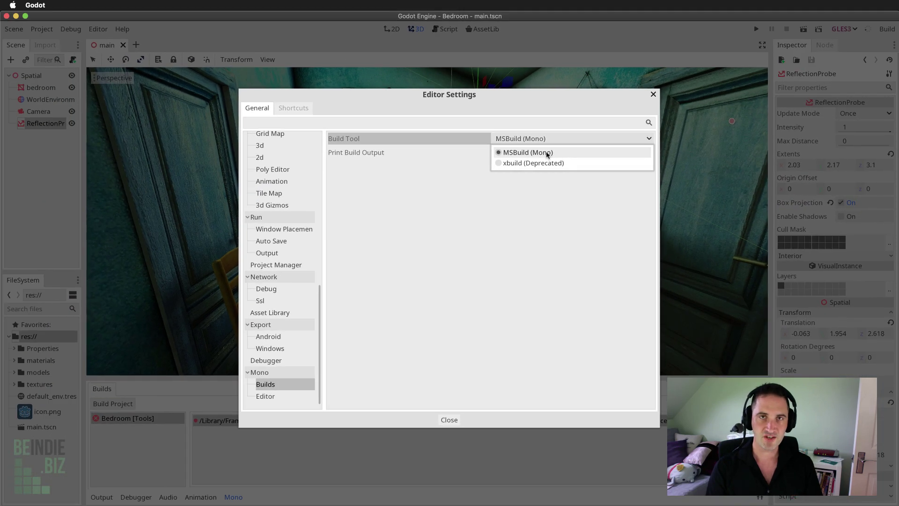
pyautogui.click(617, 156)
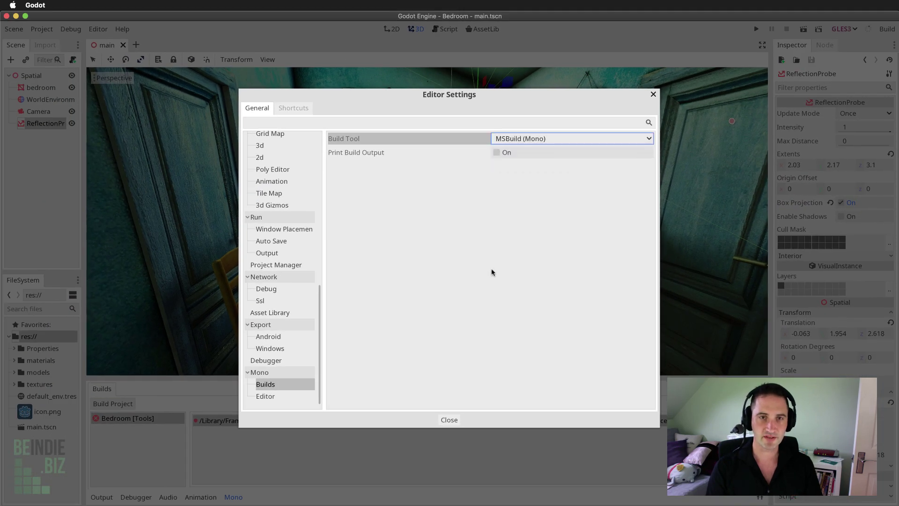
# Close Editor Settings and bring up the context menu for the res:// folder in FileSystem.
pyautogui.click(447, 422)
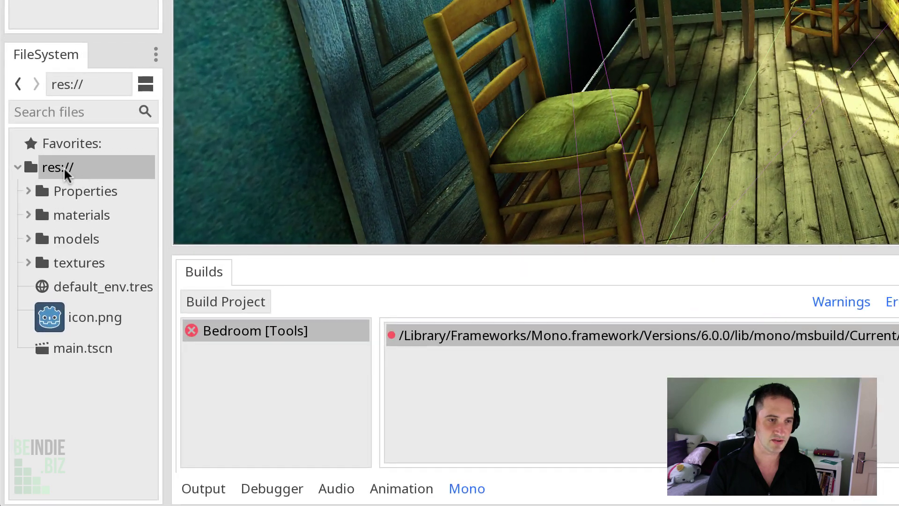
pyautogui.rightClick(49, 213)
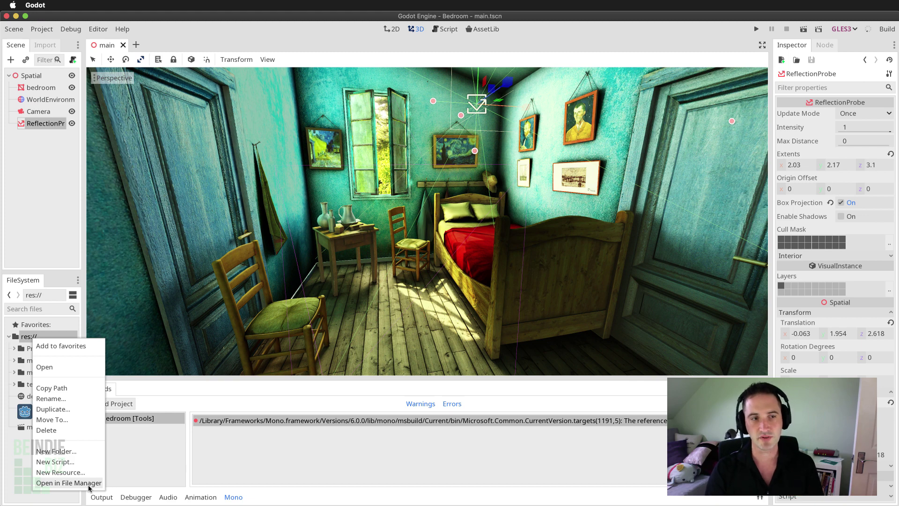
# Open the Bedroom project folder in Finder and reposition the window to inspect Bedroom.csproj.
pyautogui.click(88, 486)
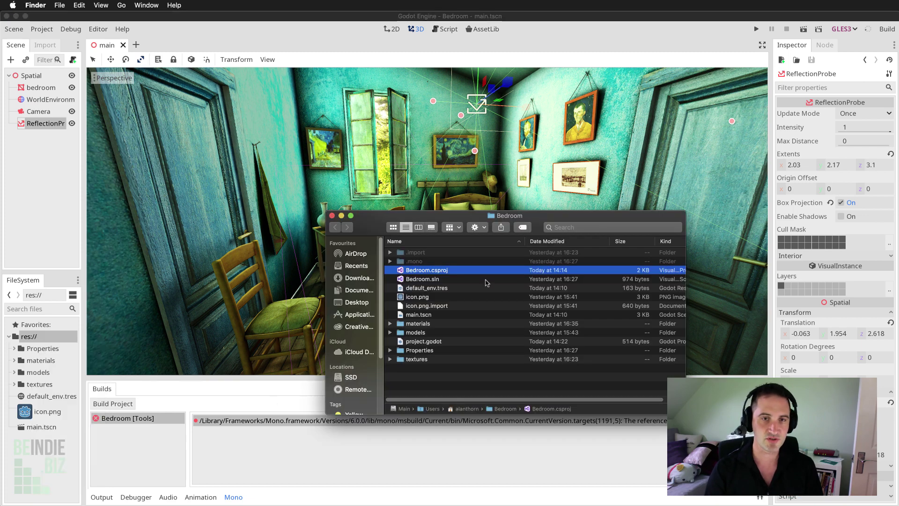
pyautogui.moveTo(526, 219); pyautogui.dragTo(511, 211)
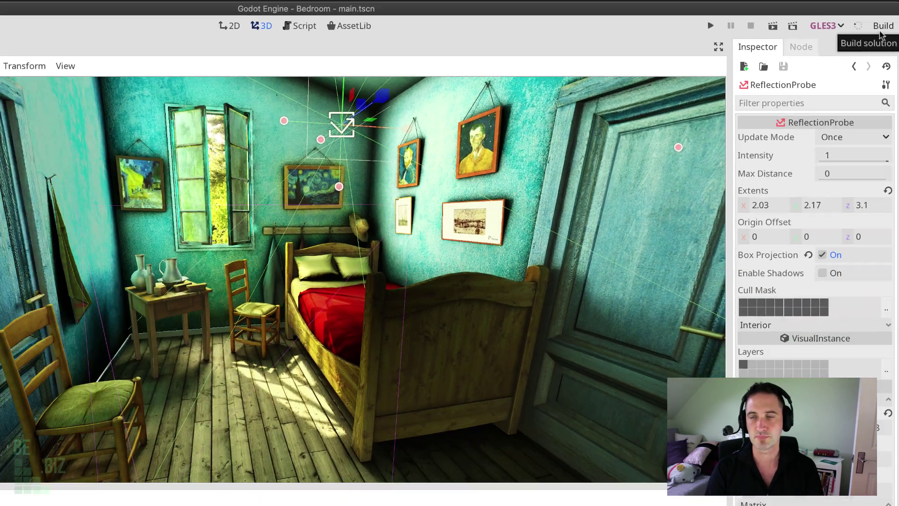
# Rebuild the Bedroom project, which fails again, and bring up the res:// folder's context menu.
pyautogui.click(871, 31)
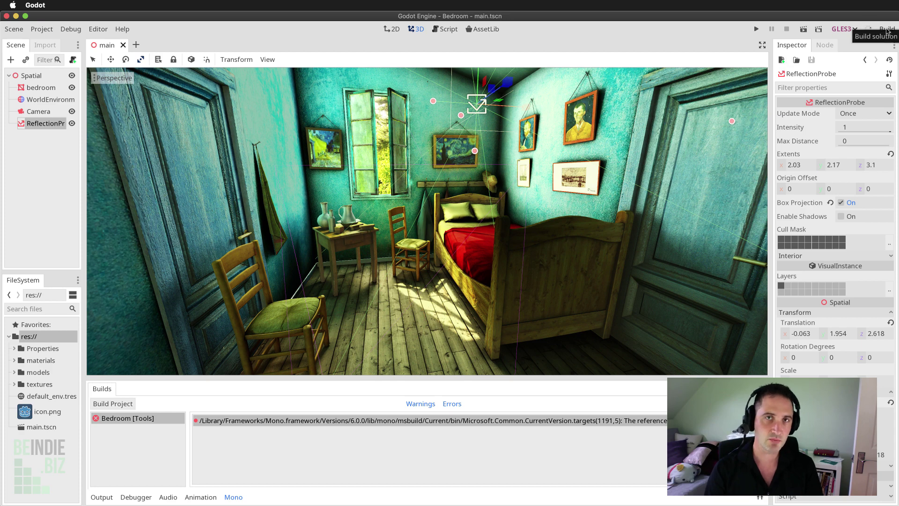
pyautogui.rightClick(36, 343)
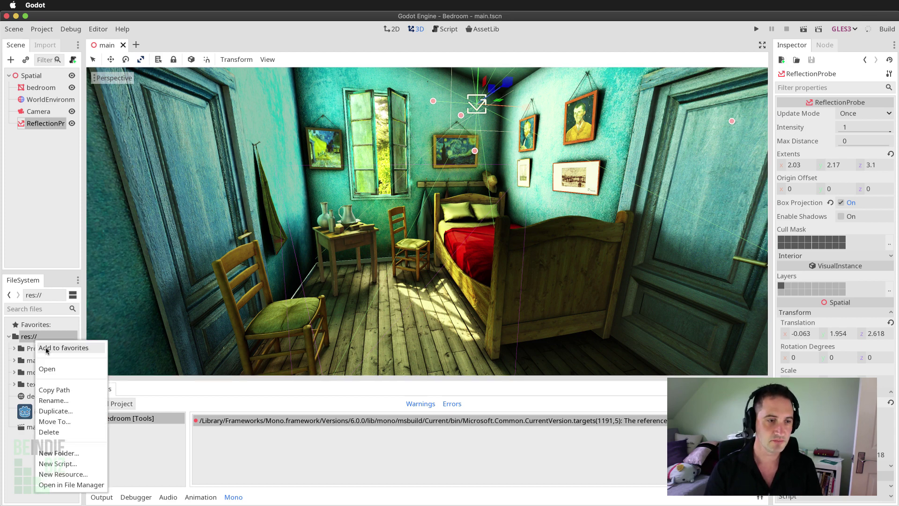
# Reopen the Bedroom project folder in Finder and open Bedroom.csproj with TextEdit.
pyautogui.click(66, 482)
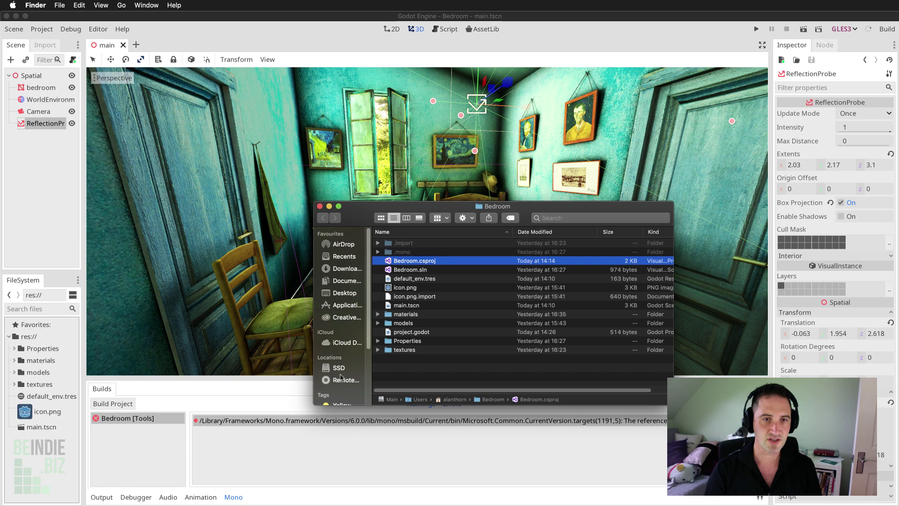
pyautogui.rightClick(423, 261)
pyautogui.moveTo(450, 276)
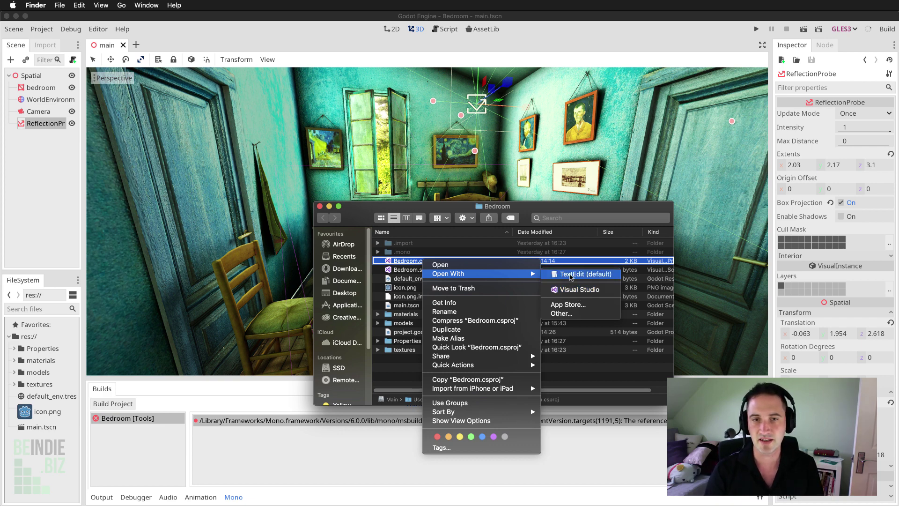
pyautogui.click(571, 276)
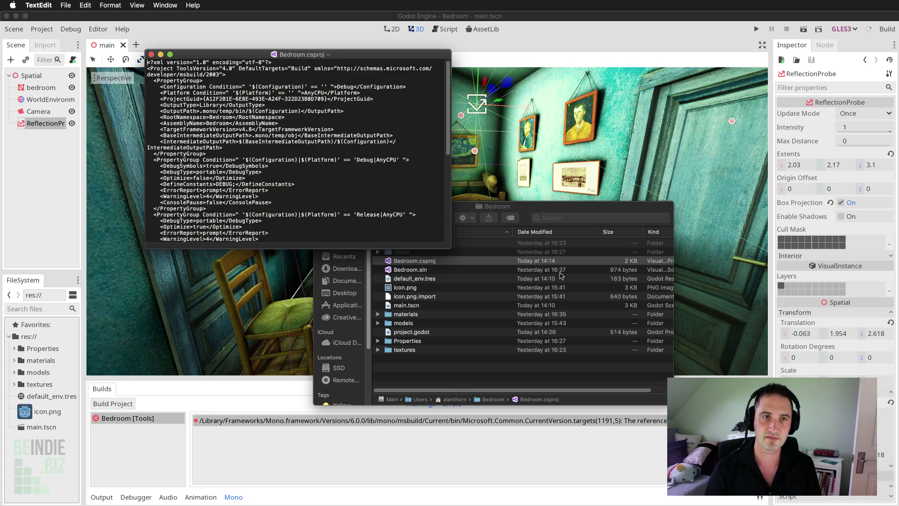
# Enlarge the TextEdit window and select the TargetFrameworkVersion v4.8 line.
pyautogui.moveTo(353, 50); pyautogui.dragTo(449, 167)
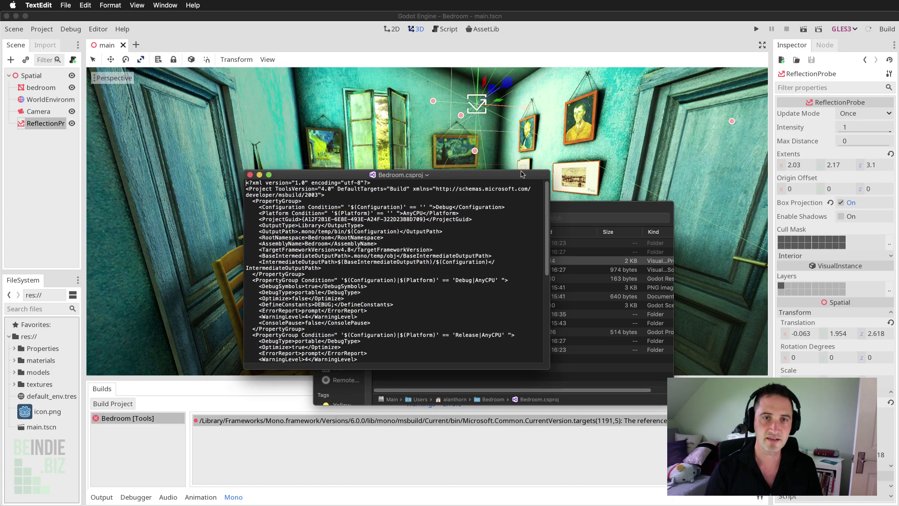
pyautogui.moveTo(547, 168); pyautogui.dragTo(657, 83)
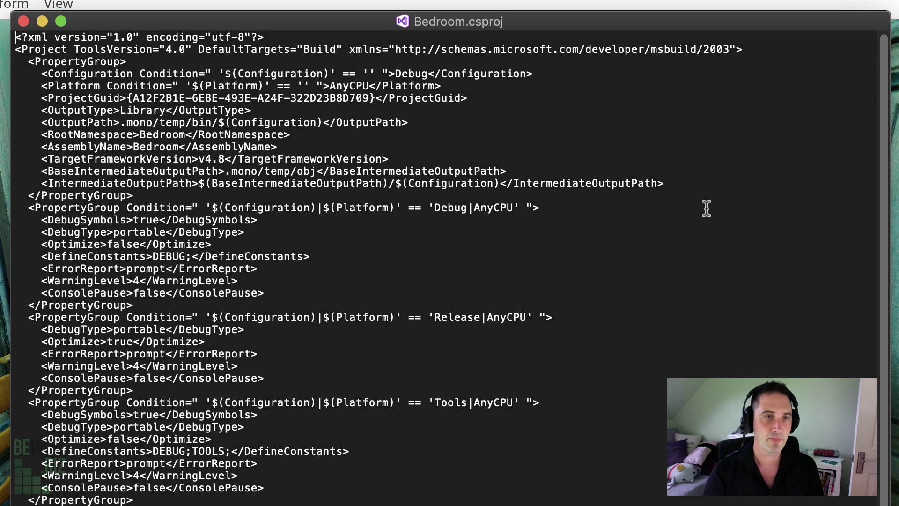
pyautogui.moveTo(41, 159); pyautogui.dragTo(405, 161)
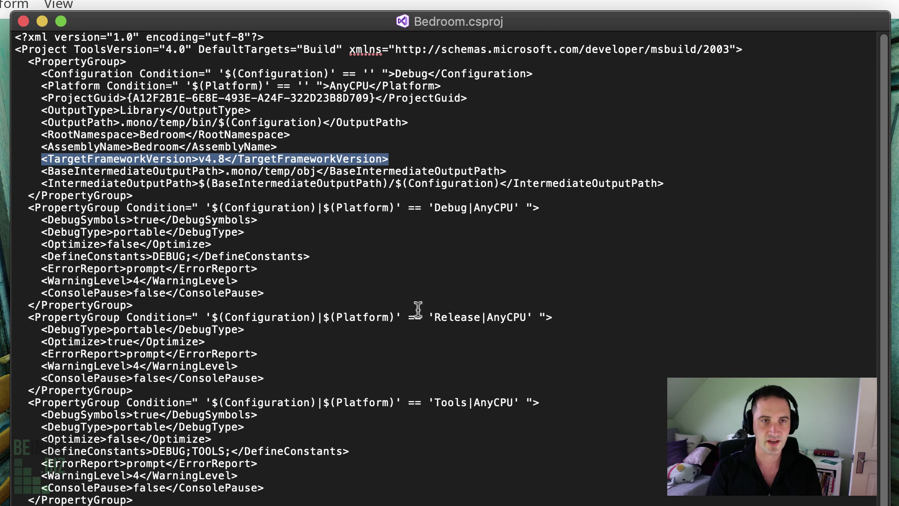
# Change TargetFrameworkVersion from v4.8 to v4.5, save Bedroom.csproj, and select the updated line.
pyautogui.click(226, 160)
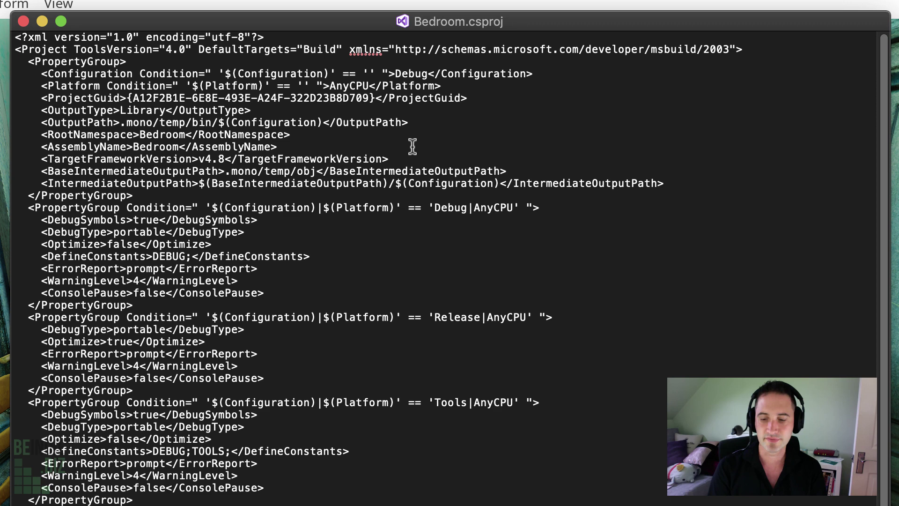
pyautogui.press('BackSpace')
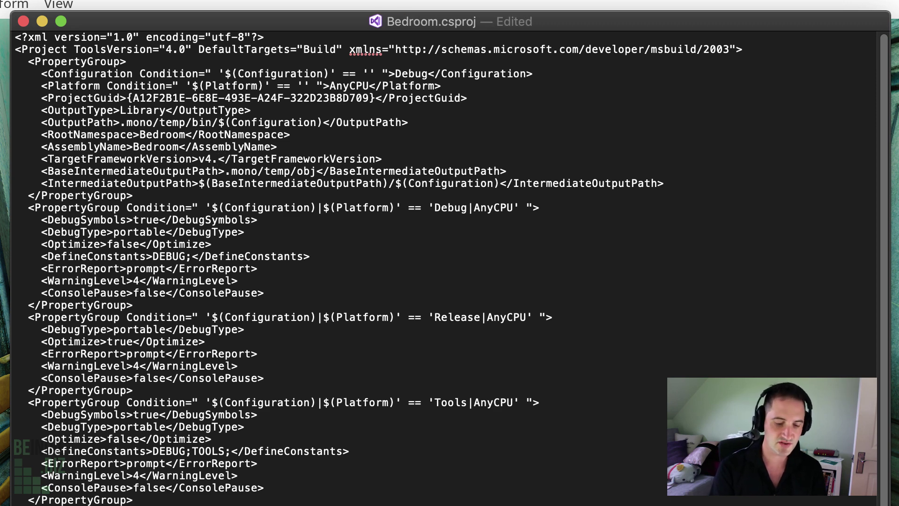
pyautogui.write('5')
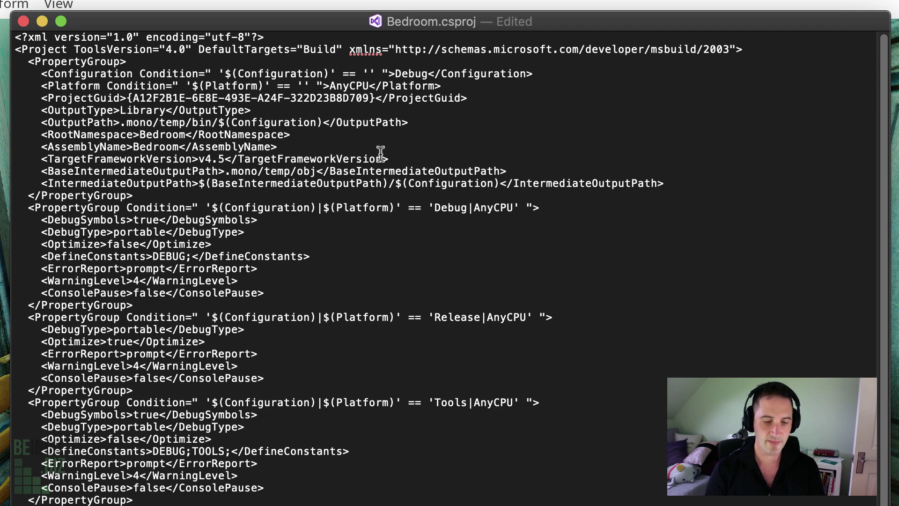
pyautogui.press('super+s')
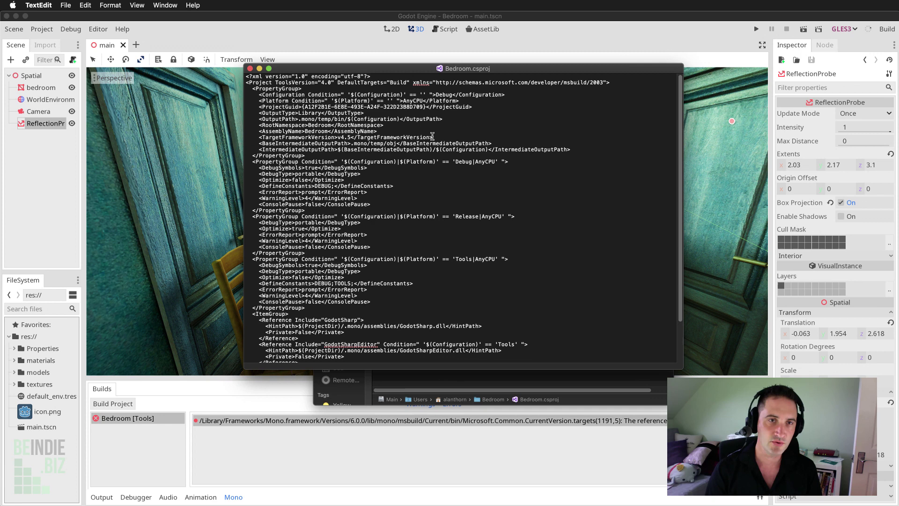
pyautogui.moveTo(432, 135); pyautogui.dragTo(259, 137)
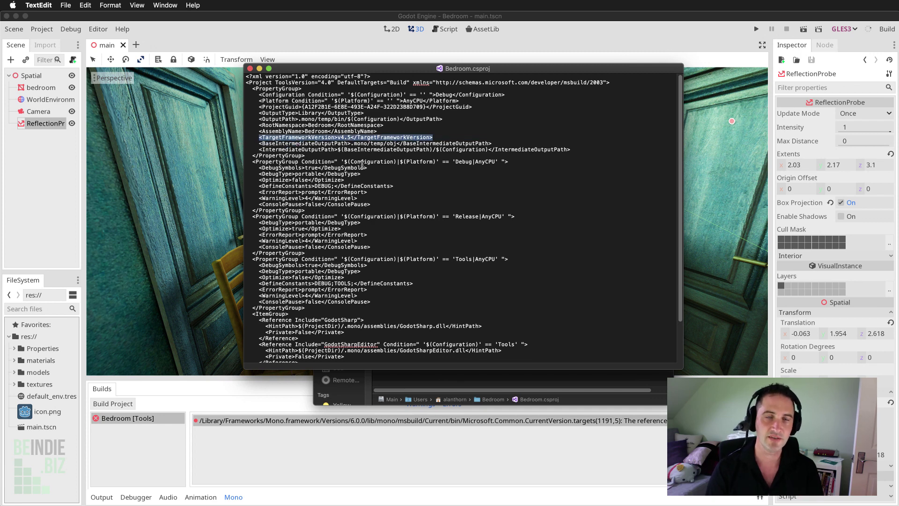
# Close TextEdit, return to Godot and rebuild, revealing the missing MyOldScript.cs source-file error.
pyautogui.click(250, 69)
pyautogui.click(359, 39)
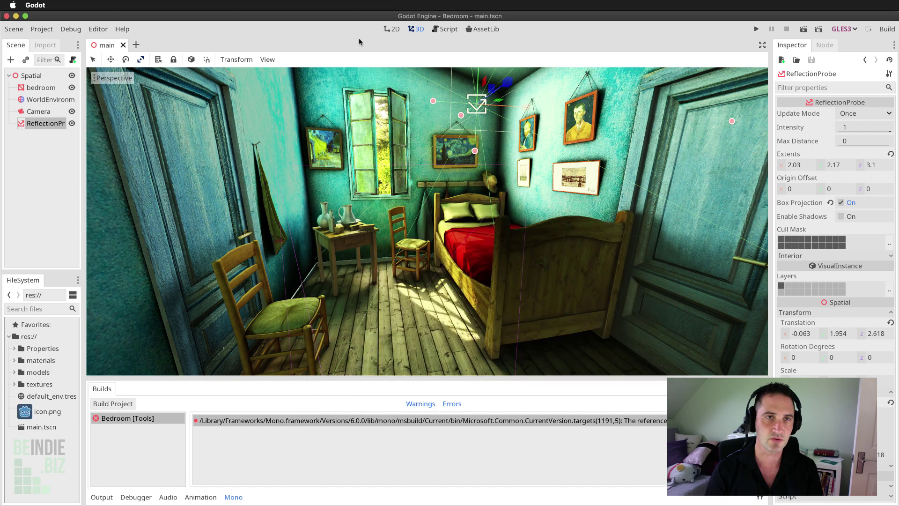
pyautogui.click(886, 30)
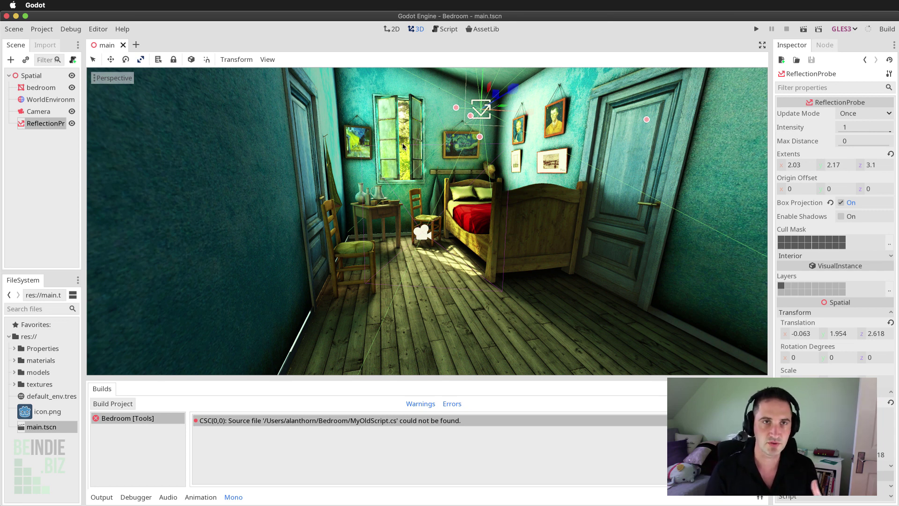
# Switch to the Script workspace to show MyOldScript.cs, cancelling a started New Script dialog.
pyautogui.click(445, 29)
pyautogui.click(96, 60)
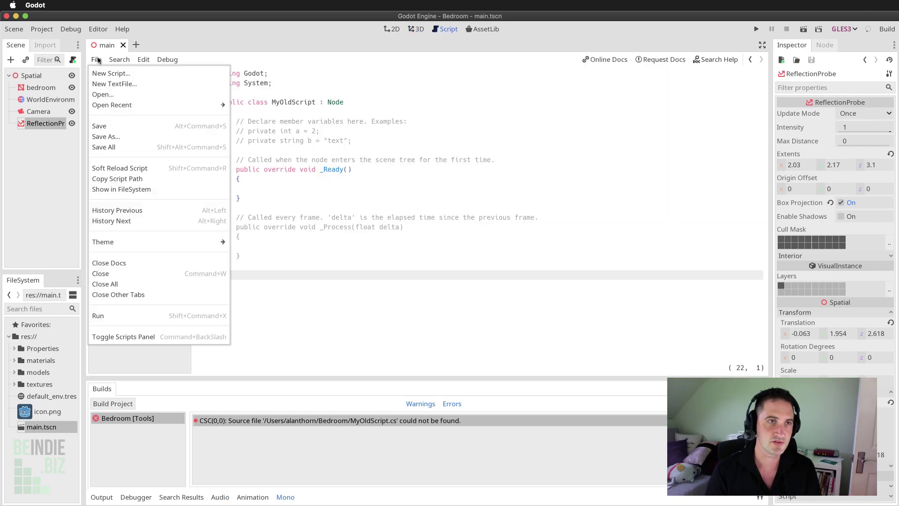
pyautogui.click(170, 71)
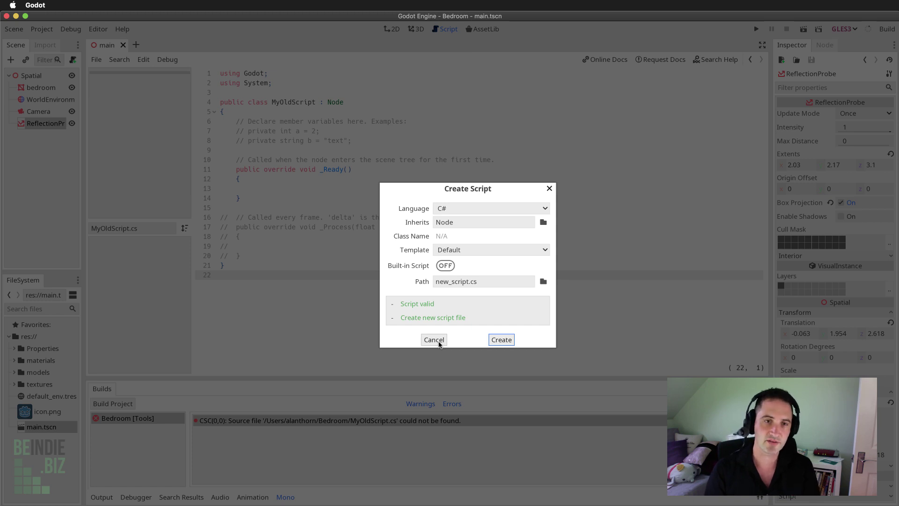
pyautogui.click(434, 340)
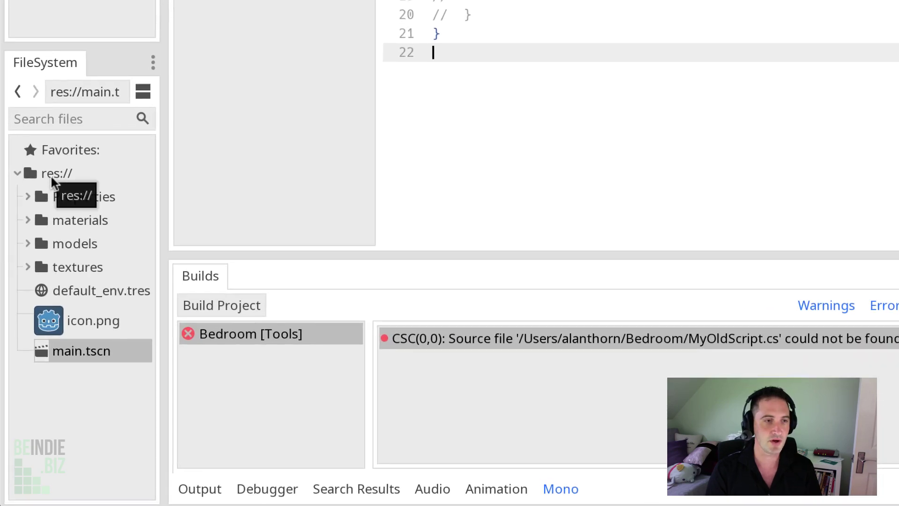
# Reveal the res:// project folder in Finder and open Bedroom.csproj with TextEdit.
pyautogui.rightClick(53, 174)
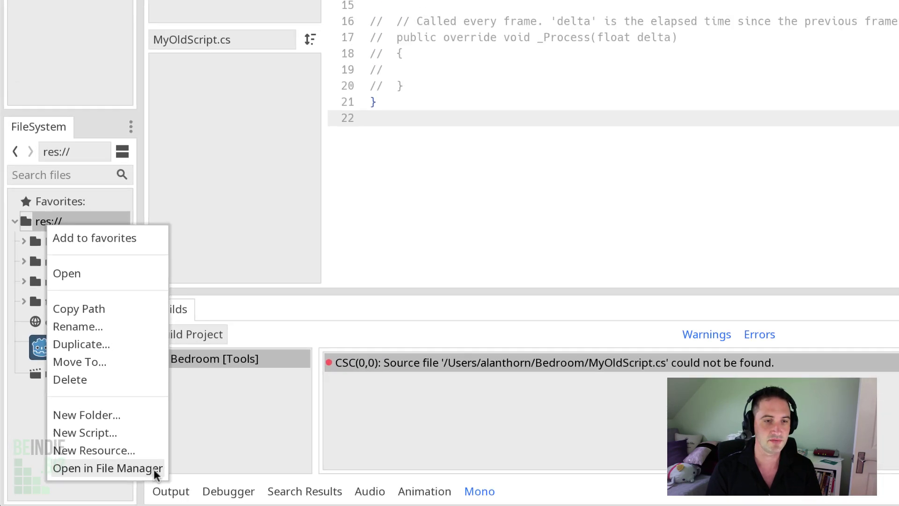
pyautogui.click(184, 465)
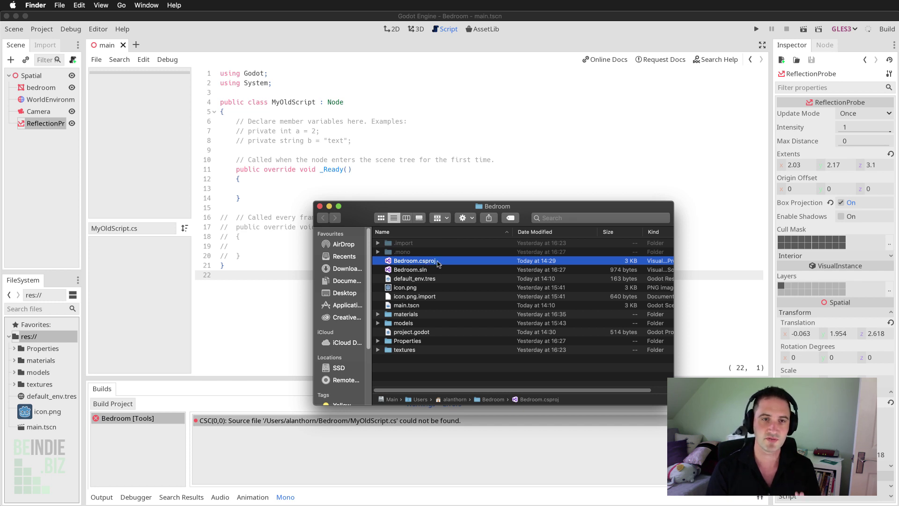
pyautogui.rightClick(437, 264)
pyautogui.moveTo(458, 276)
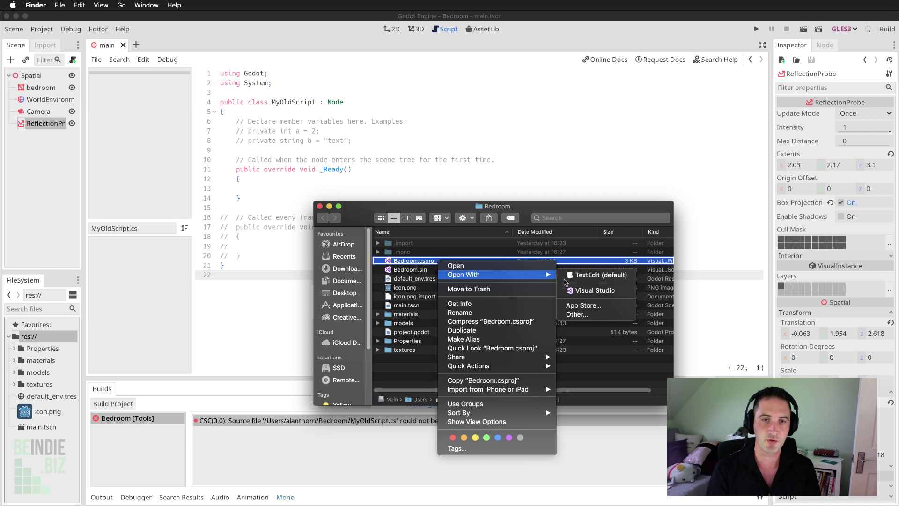
pyautogui.click(585, 277)
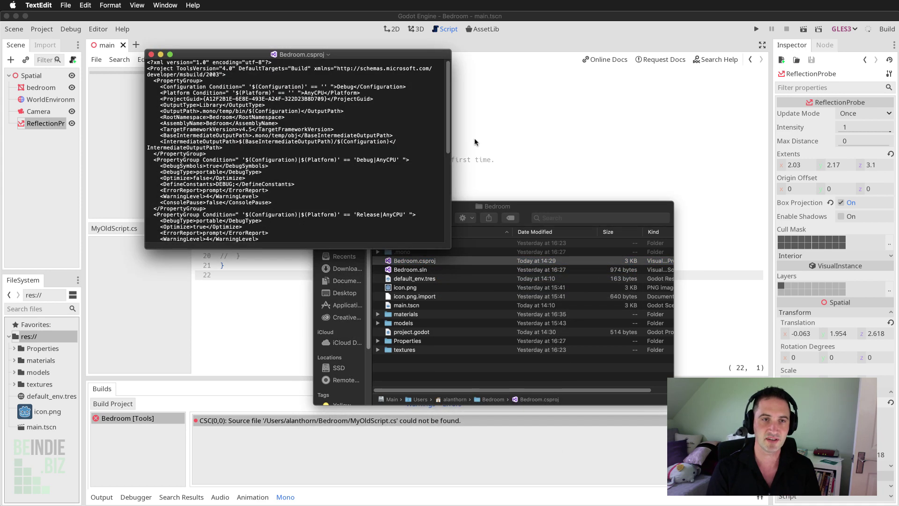
# Widen the TextEdit window, check the TargetFrameworkVersion v4.5 line, and scroll to the last ItemGroup.
pyautogui.moveTo(448, 246); pyautogui.dragTo(554, 305)
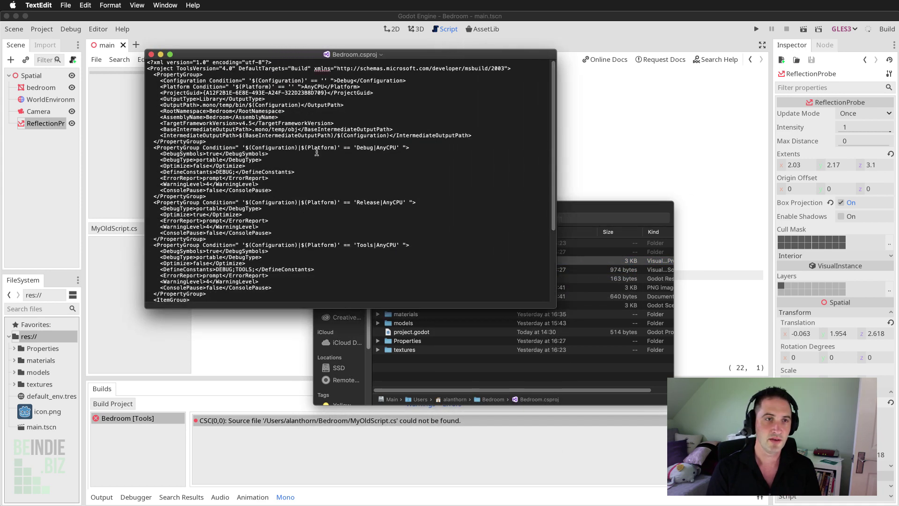
pyautogui.moveTo(334, 123); pyautogui.dragTo(160, 123)
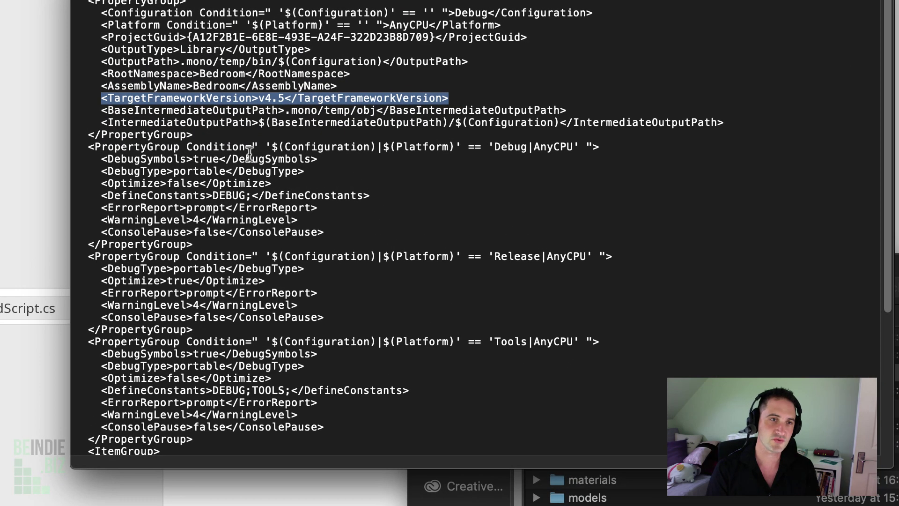
pyautogui.scroll(-5, 234, 159)
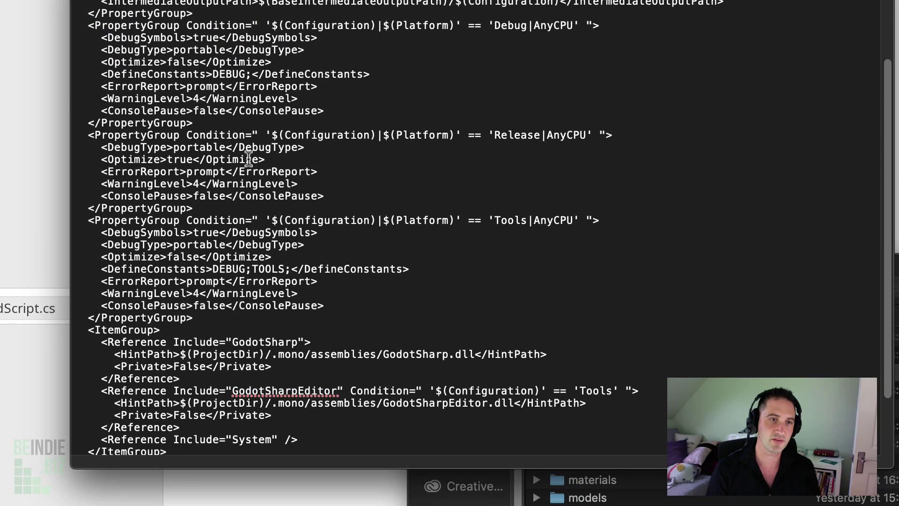
pyautogui.scroll(-3, 248, 159)
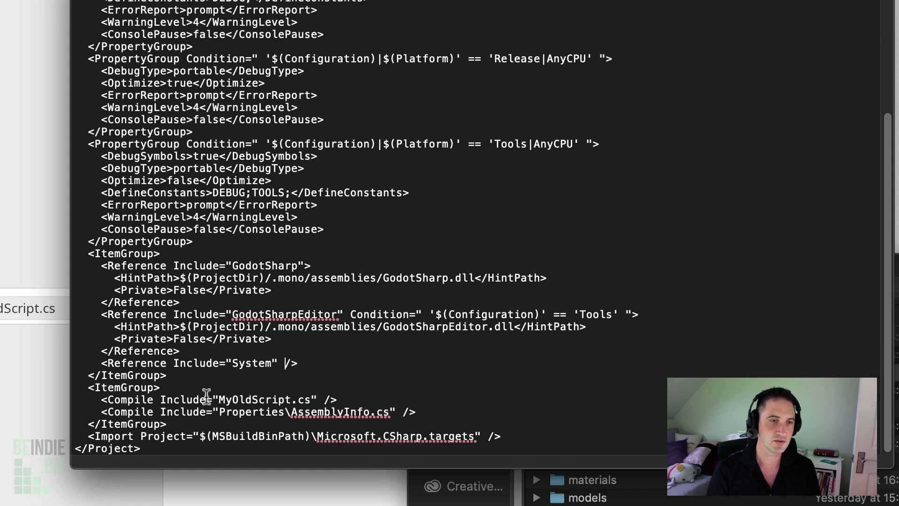
# Delete the MyOldScript.cs Compile line and its leftover blank line, then save Bedroom.csproj.
pyautogui.click(161, 391)
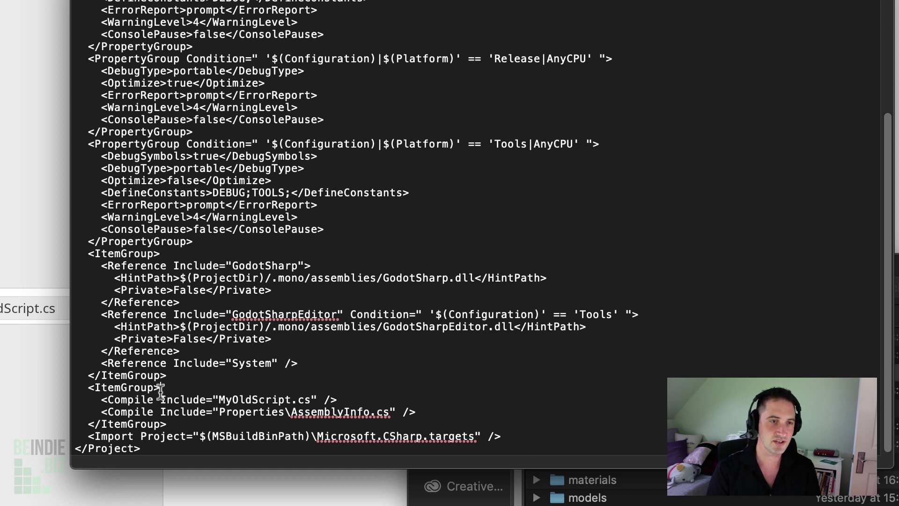
pyautogui.doubleClick(94, 388)
pyautogui.click(173, 399)
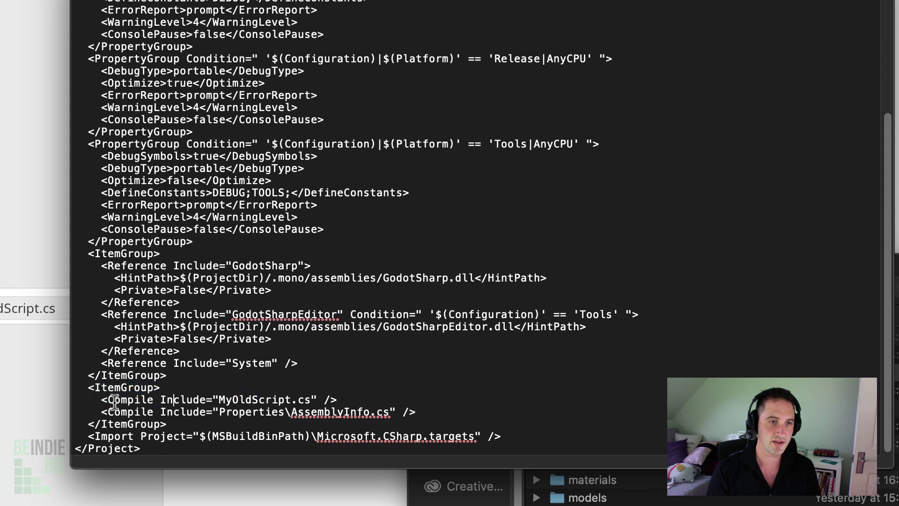
pyautogui.moveTo(101, 400); pyautogui.dragTo(580, 430)
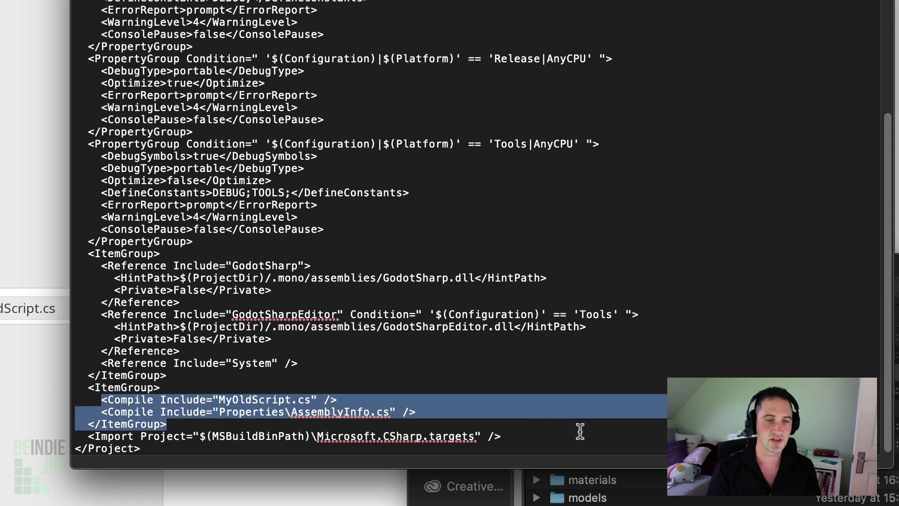
pyautogui.click(580, 431)
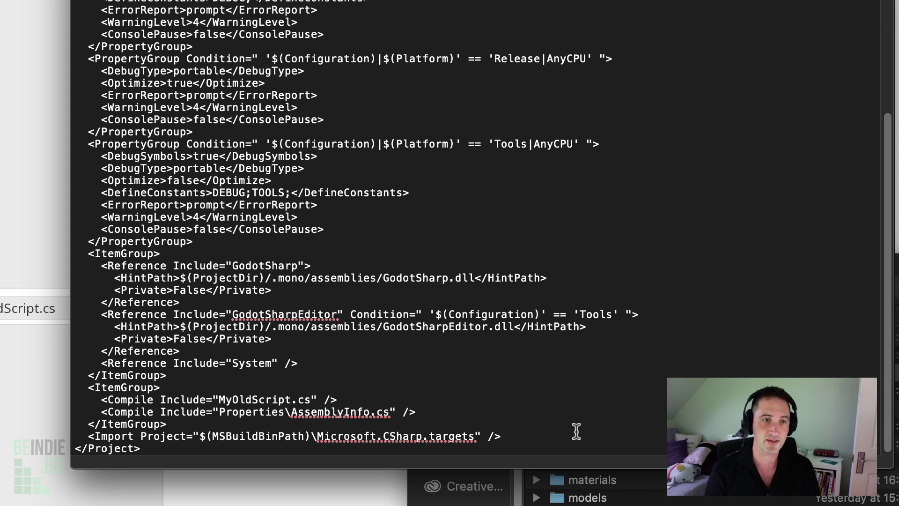
pyautogui.moveTo(101, 399); pyautogui.dragTo(346, 400)
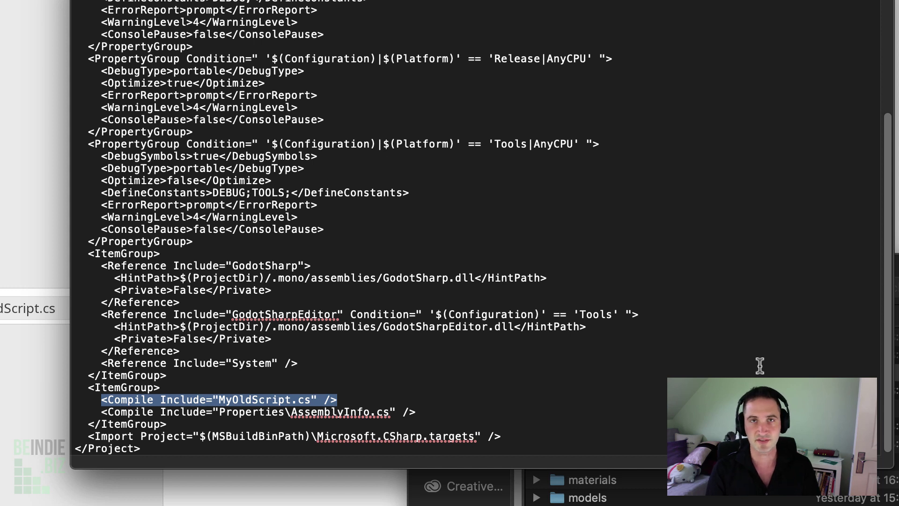
pyautogui.press('BackSpace')
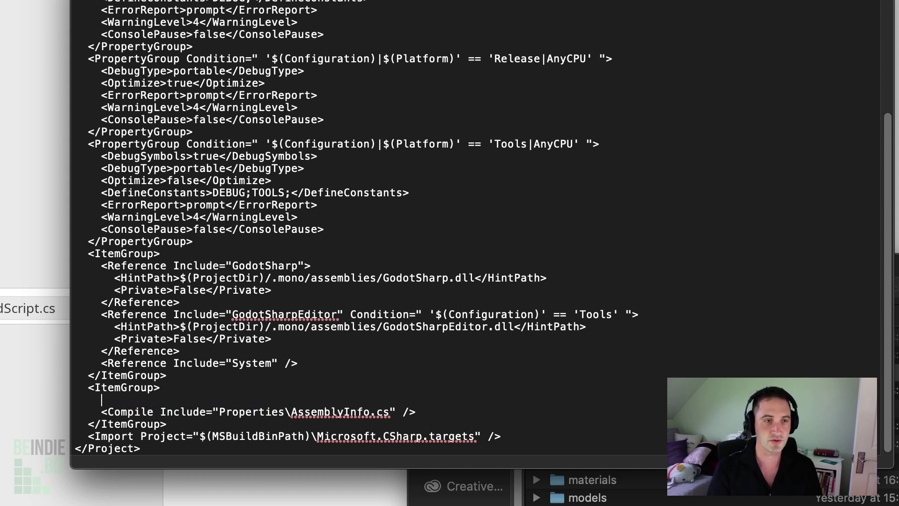
pyautogui.press('BackSpace')
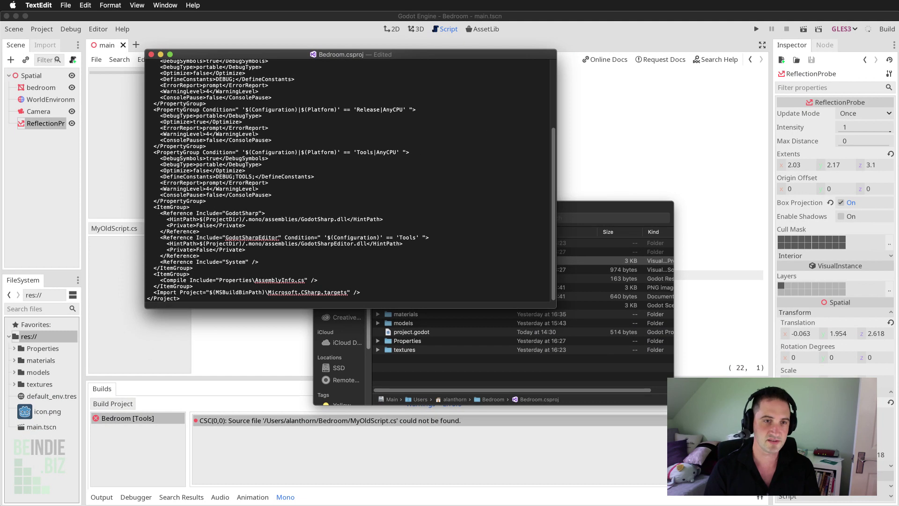
pyautogui.press('super+s')
# Close TextEdit, select the bedroom node in Godot, and rebuild the project solution.
pyautogui.click(151, 55)
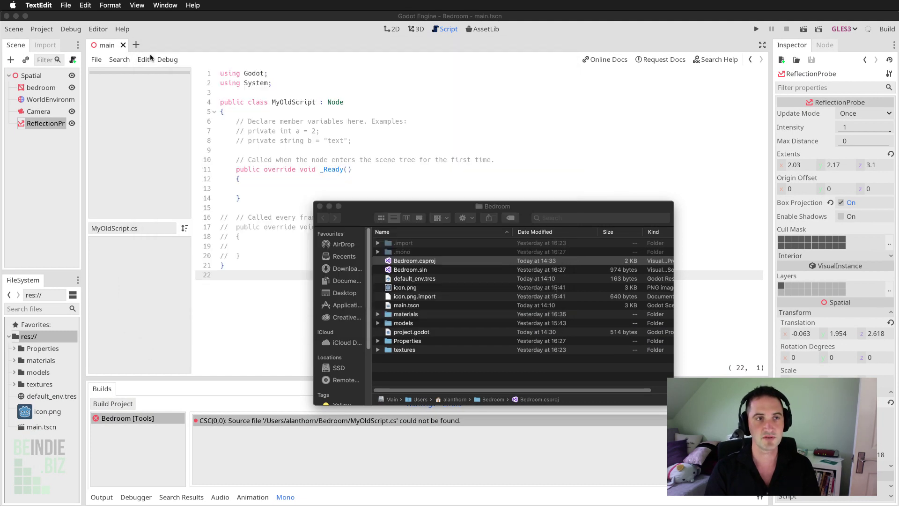
pyautogui.click(223, 41)
pyautogui.click(37, 121)
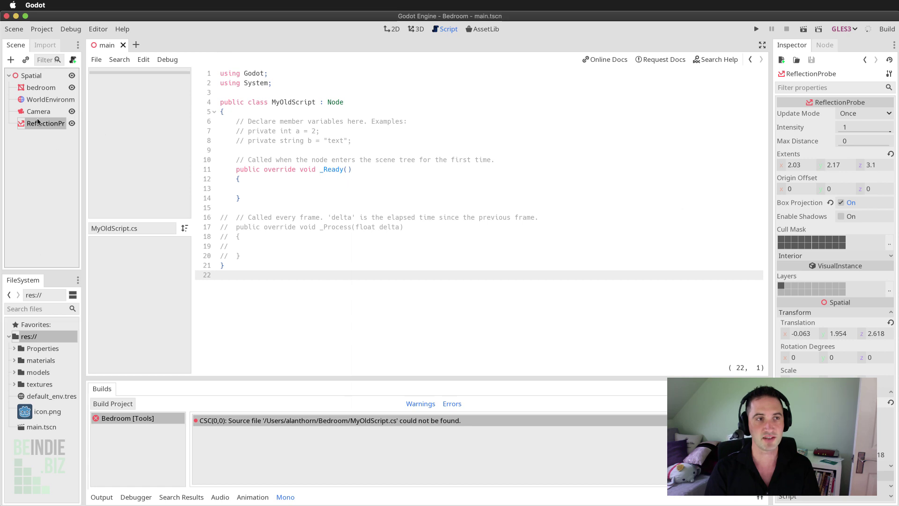
pyautogui.click(41, 87)
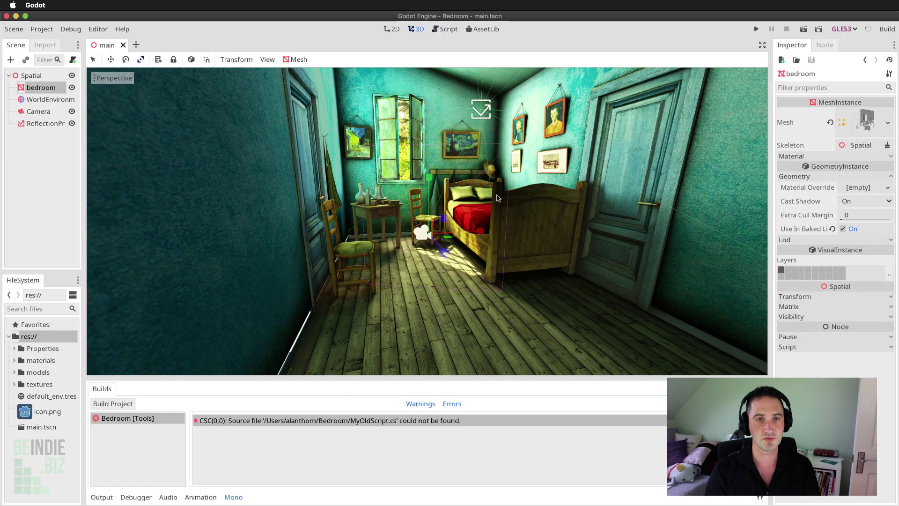
pyautogui.scroll(3, 498, 198)
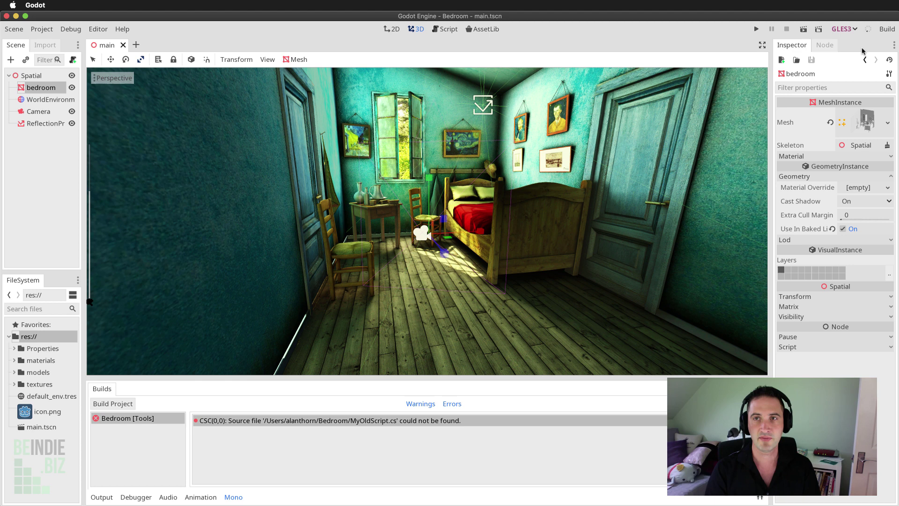
pyautogui.click(887, 29)
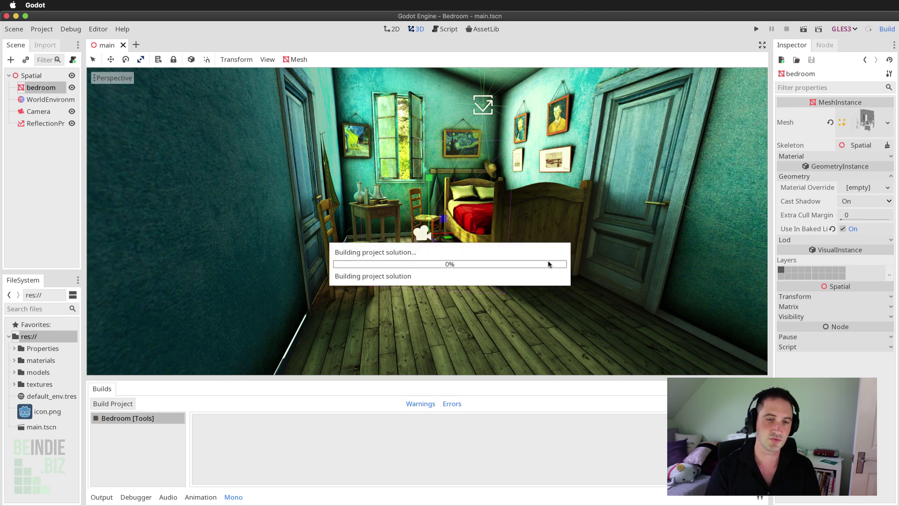